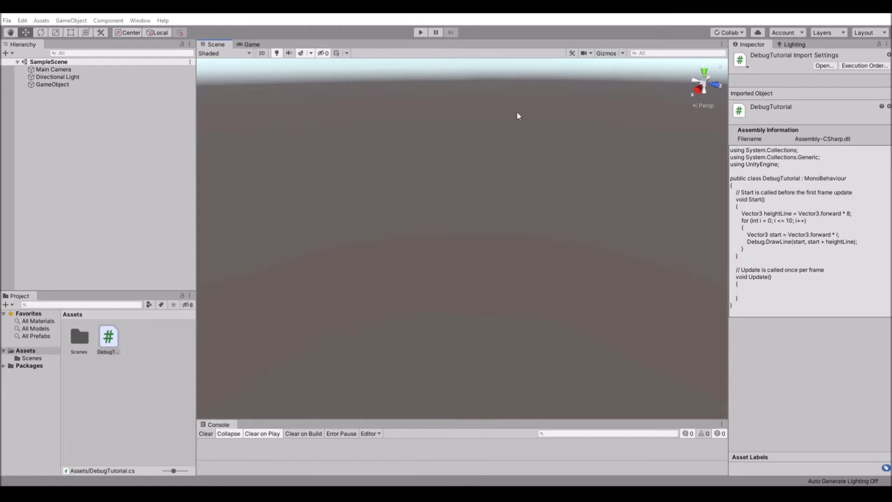
# Step: Enable the Scene view Gizmos toggle so the camera and light icons show
pyautogui.click(608, 53)
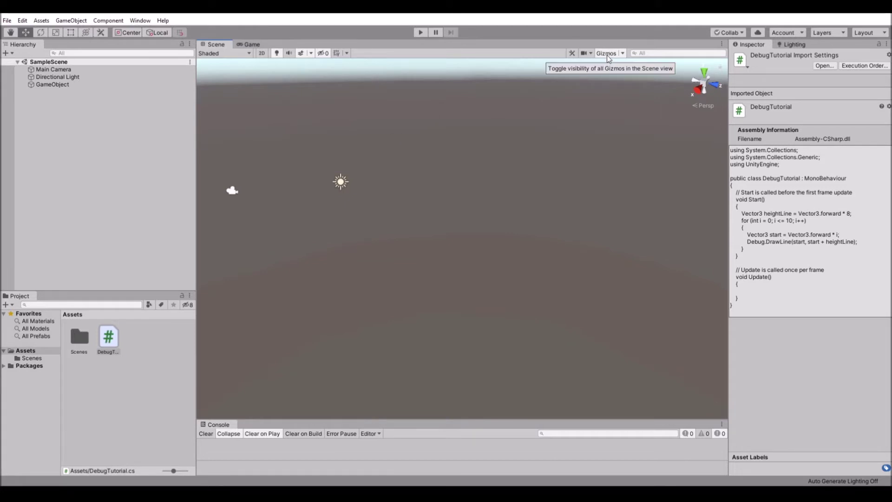
# Step: Enable gizmos in the Game view and browse its gizmo-type dropdown list
pyautogui.click(254, 44)
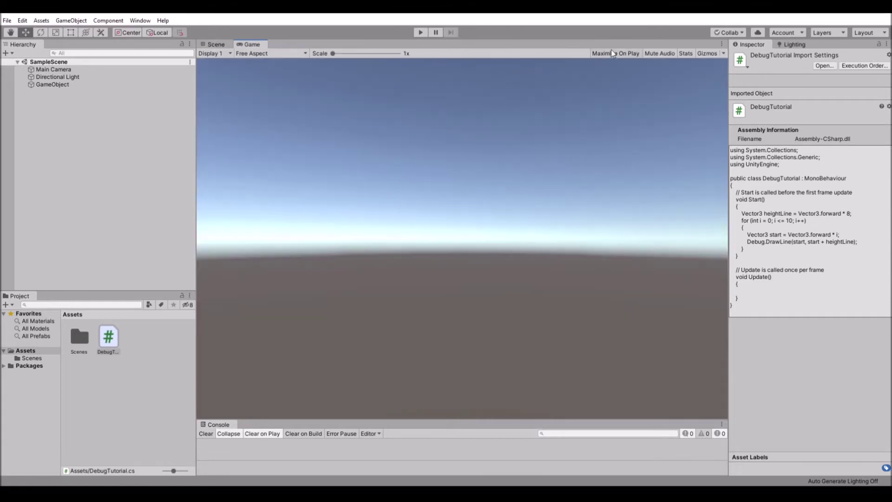
pyautogui.click(707, 53)
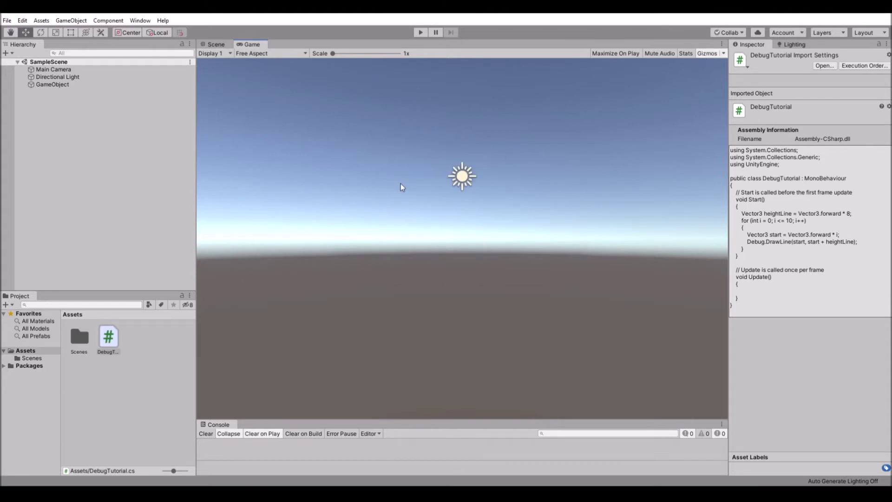
pyautogui.click(725, 54)
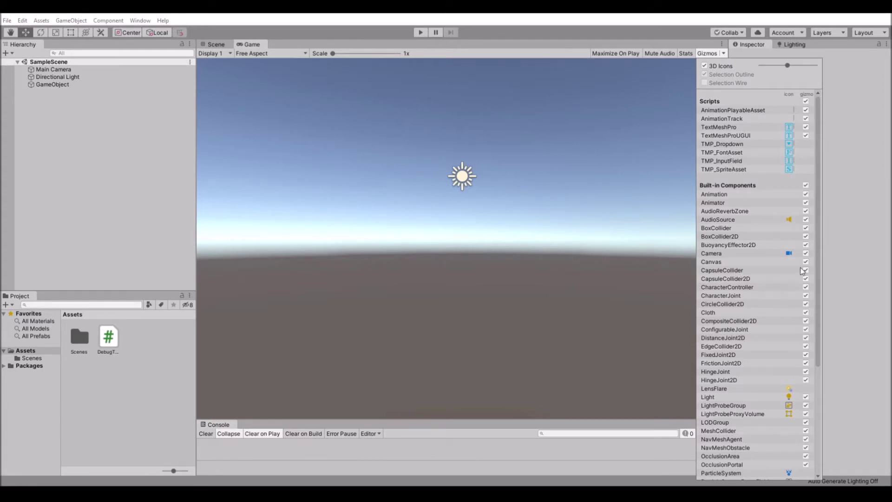
pyautogui.scroll(-2, 804, 273)
pyautogui.scroll(-3, 802, 293)
pyautogui.scroll(5, 803, 332)
# Step: Check the Scene view's gizmo-type dropdown, then start play mode
pyautogui.click(216, 45)
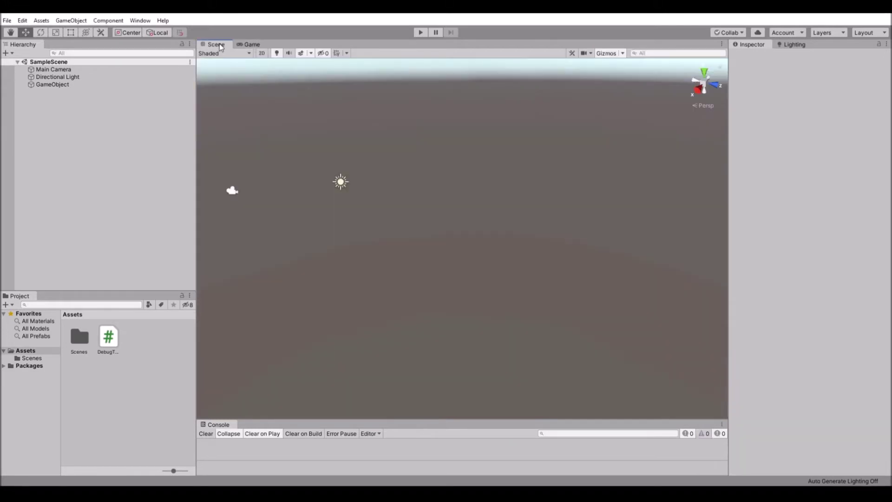
pyautogui.click(622, 55)
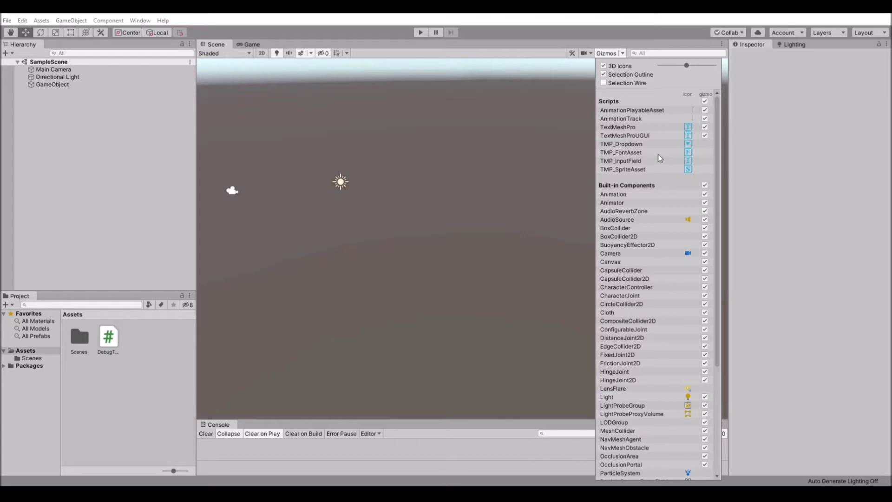
pyautogui.click(421, 32)
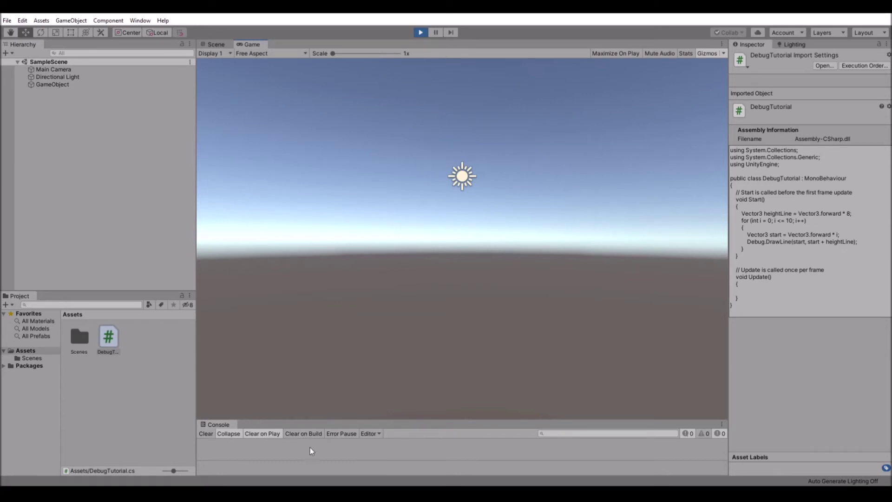
# Step: Bring up DebugTutorial.cs in Visual Studio and stop Unity's play mode
pyautogui.hotkey('alt', 'Tab')
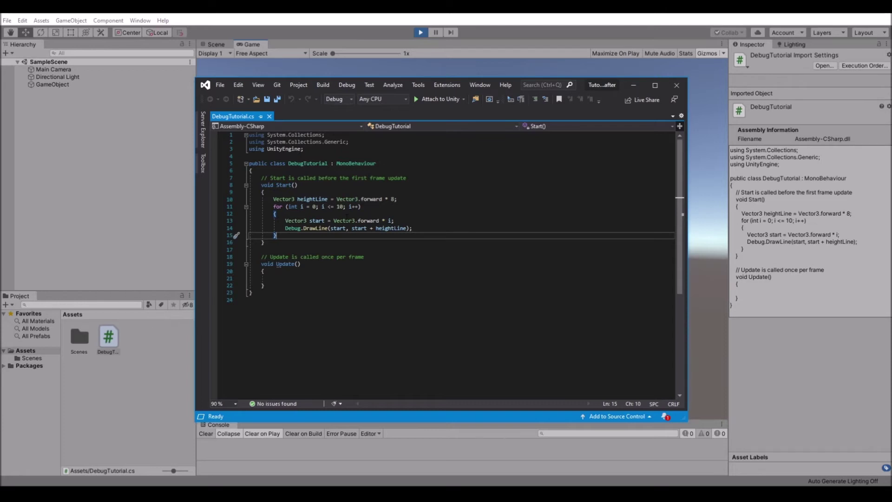
pyautogui.click(420, 32)
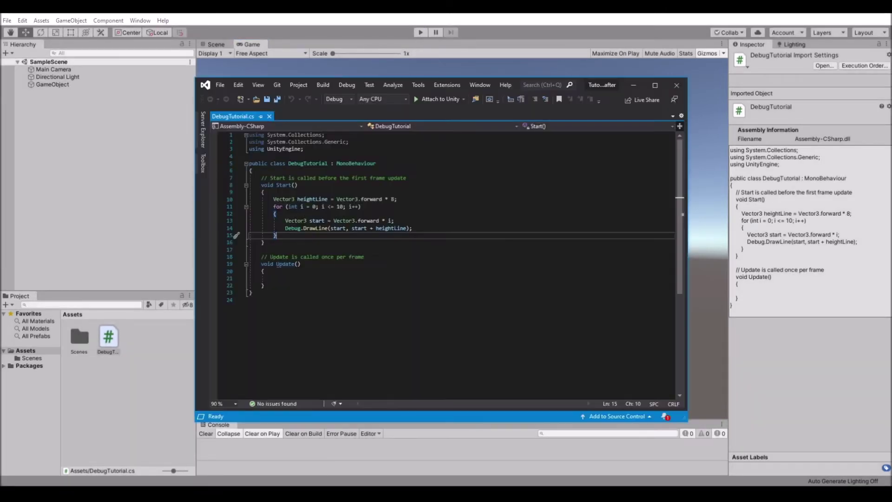
# Step: Cut the Debug.DrawLine loop from Start(), paste it into Update(), and save DebugTutorial.cs
pyautogui.moveTo(273, 199); pyautogui.dragTo(277, 235)
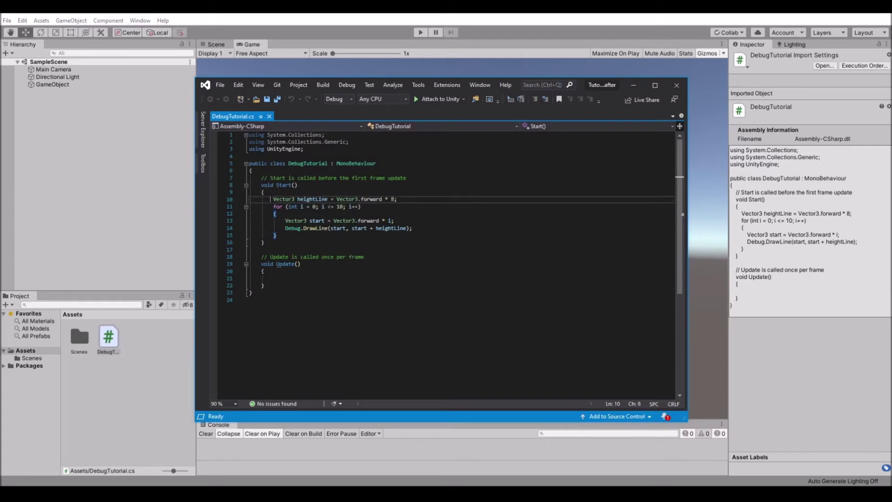
pyautogui.rightClick(301, 220)
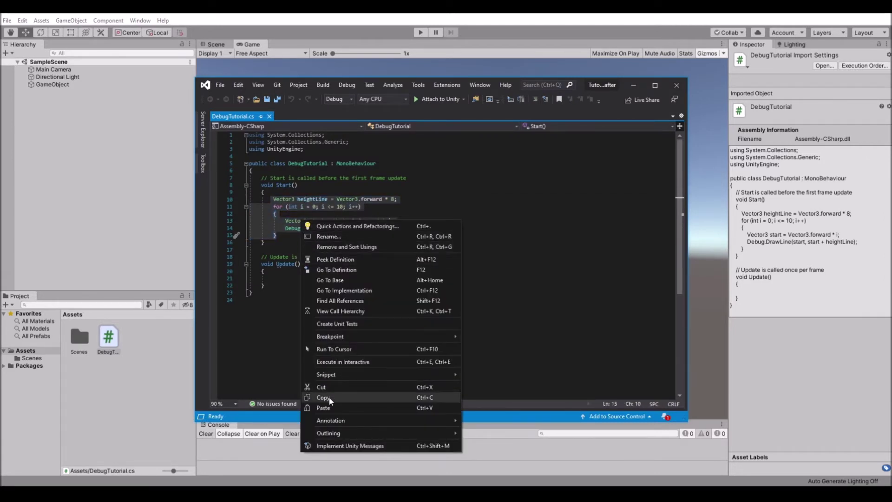
pyautogui.click(330, 389)
pyautogui.rightClick(284, 244)
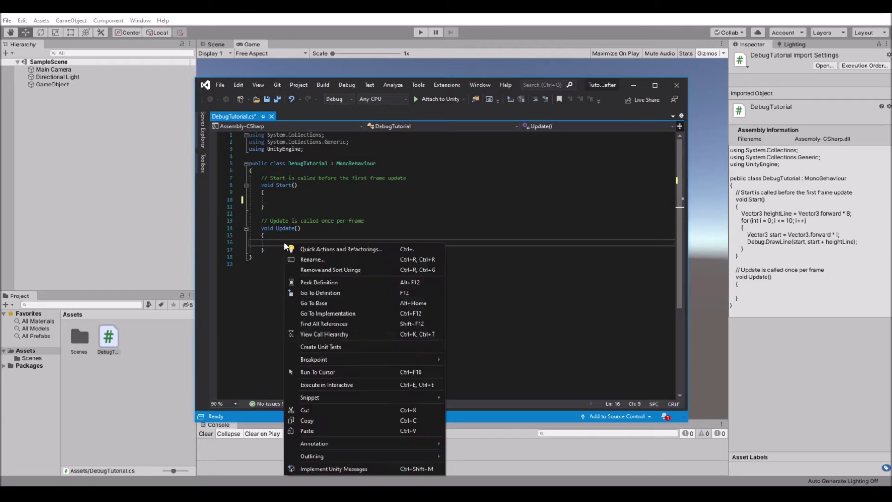
pyautogui.click(318, 428)
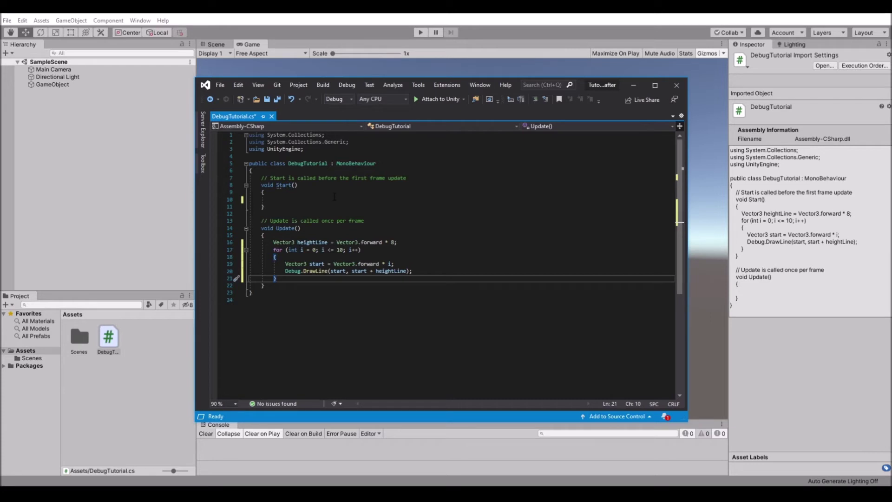
pyautogui.click(266, 101)
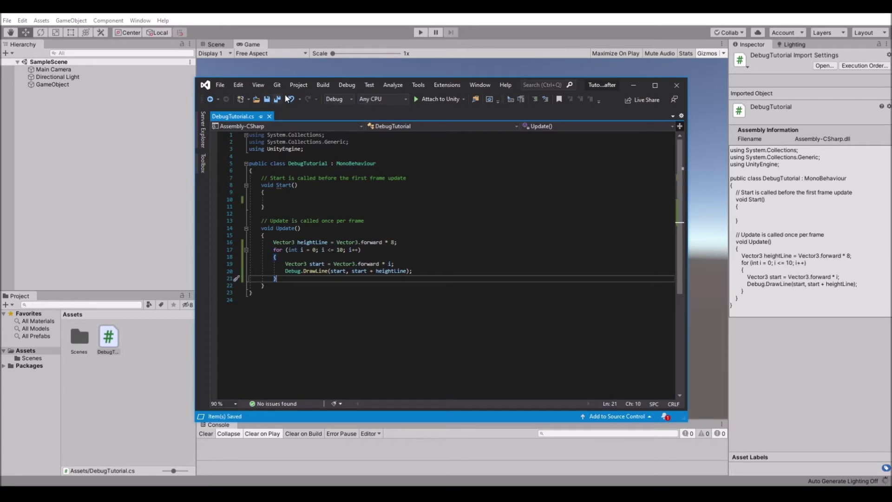
# Step: Play the scene and view the white debug line in the Scene and Game views
pyautogui.click(420, 32)
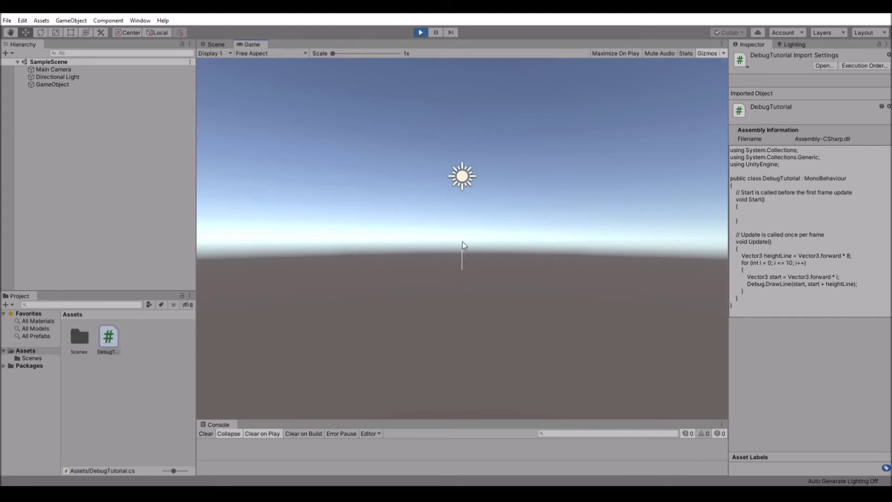
pyautogui.click(222, 45)
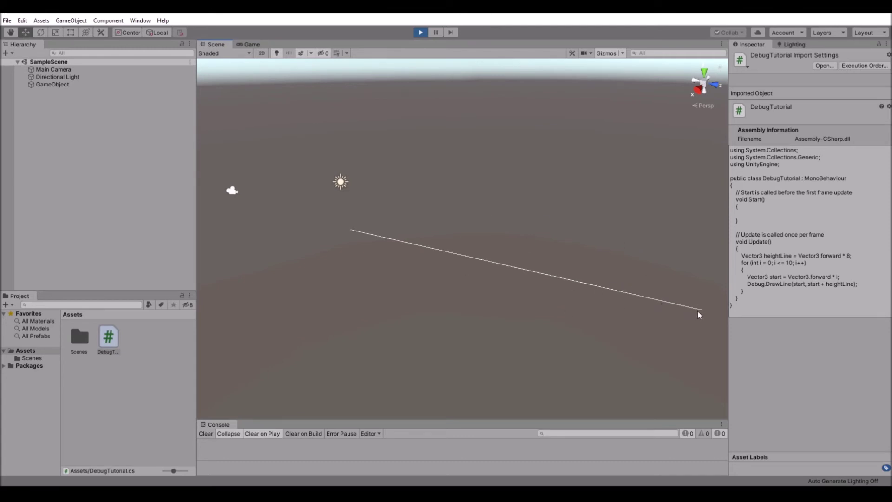
pyautogui.click(251, 44)
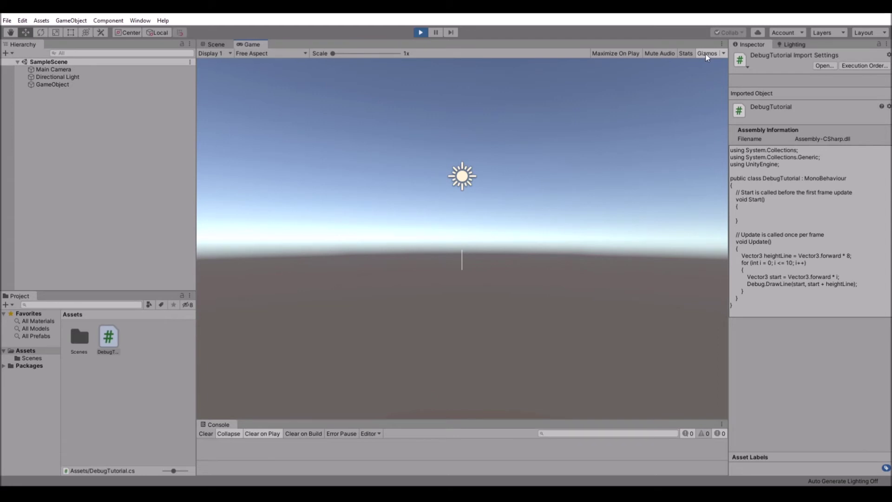
# Step: Turn off Game view gizmos to hide the debug line, then stop, replay and stop play mode
pyautogui.click(705, 54)
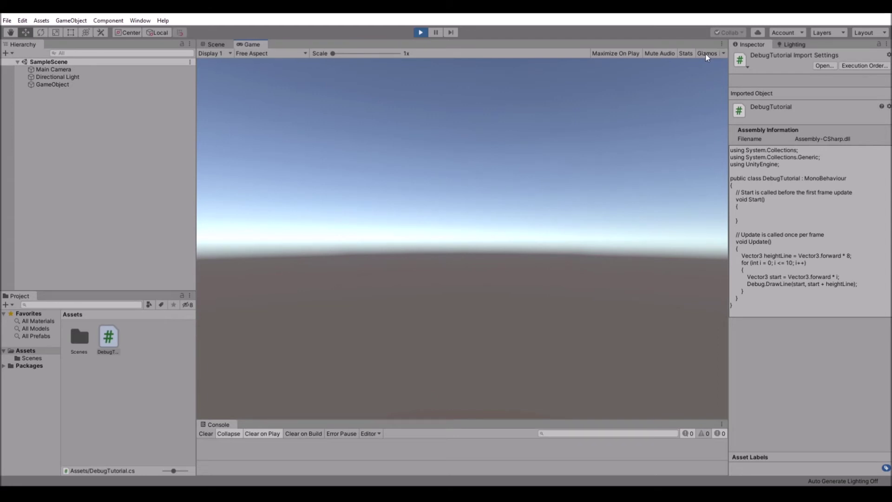
pyautogui.hotkey('ctrl', 'p')
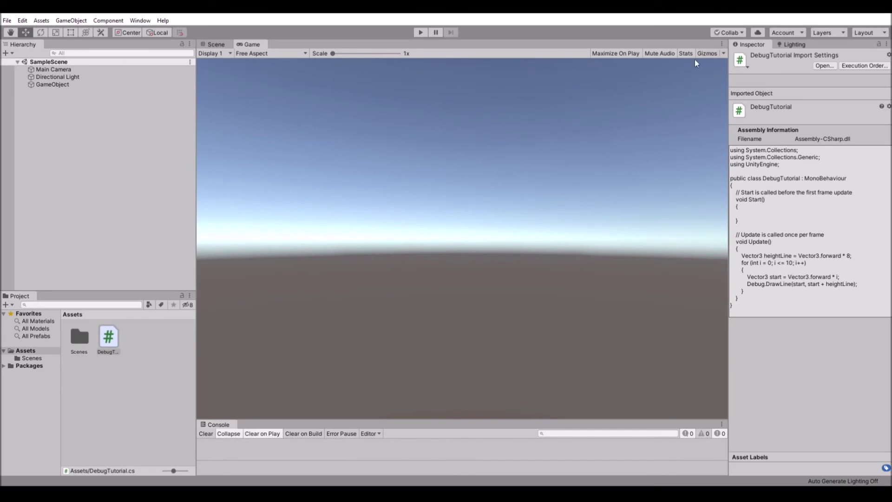
pyautogui.click(420, 33)
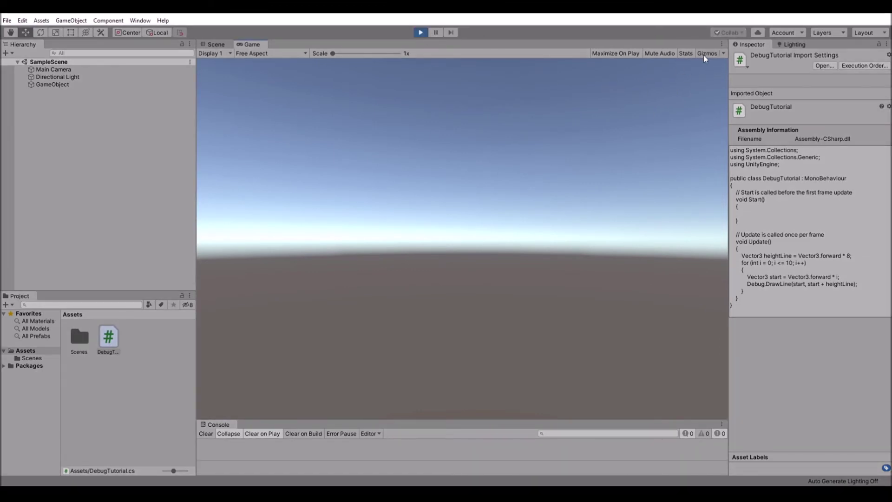
pyautogui.click(422, 33)
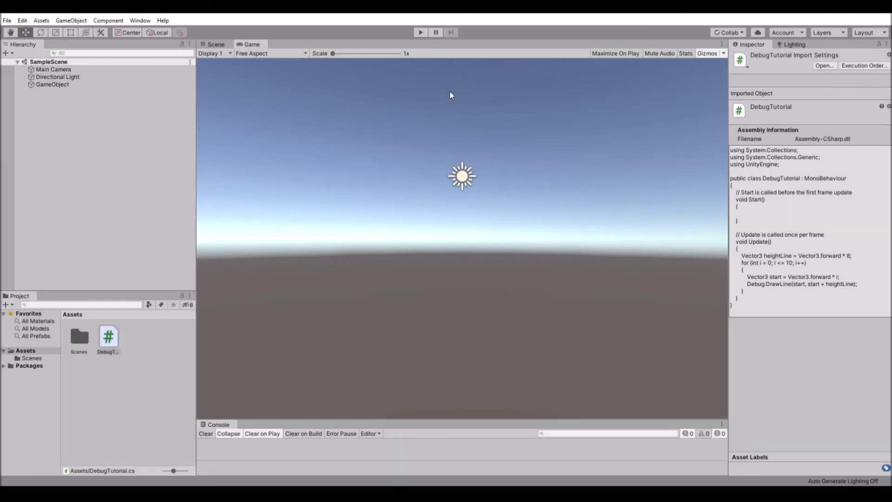